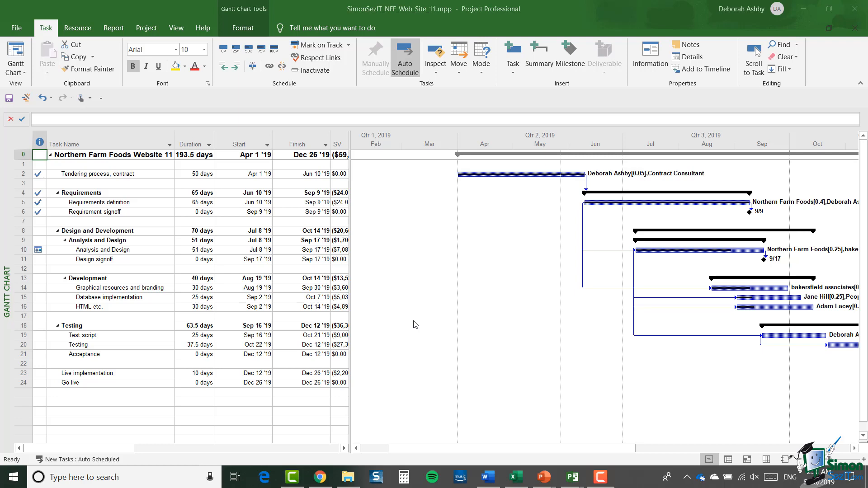
- Open the Project Overview dashboard report for the website project
click(117, 29)
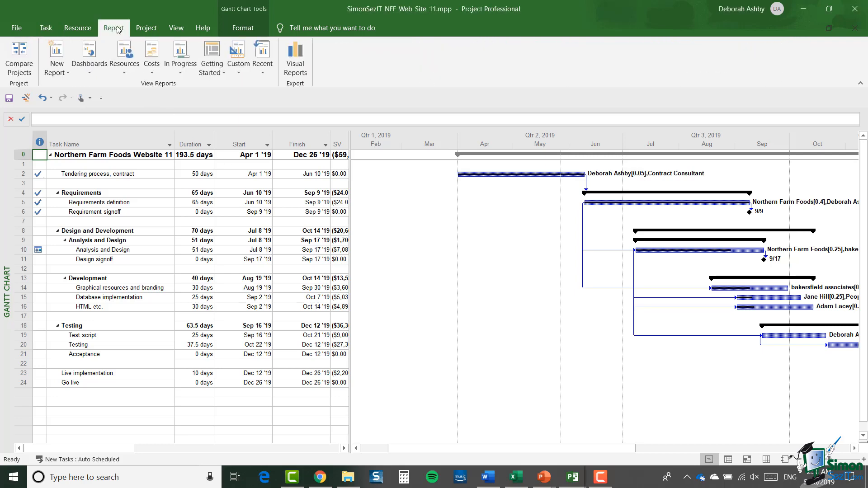
click(92, 71)
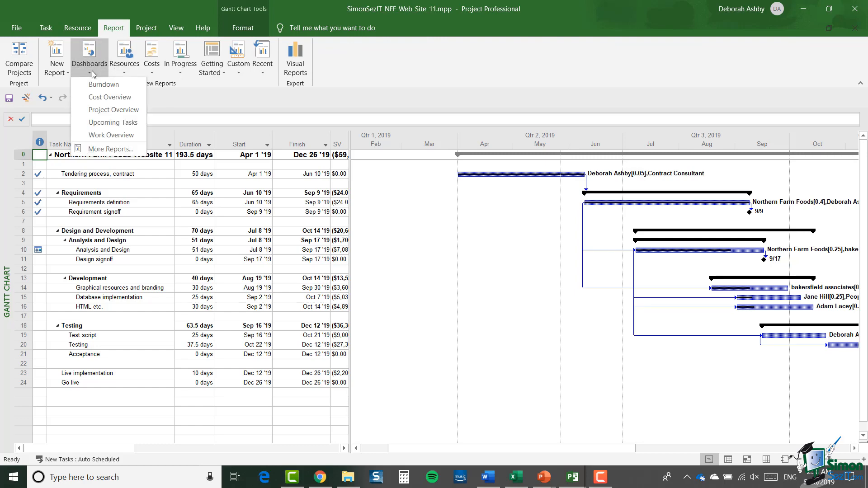
click(113, 109)
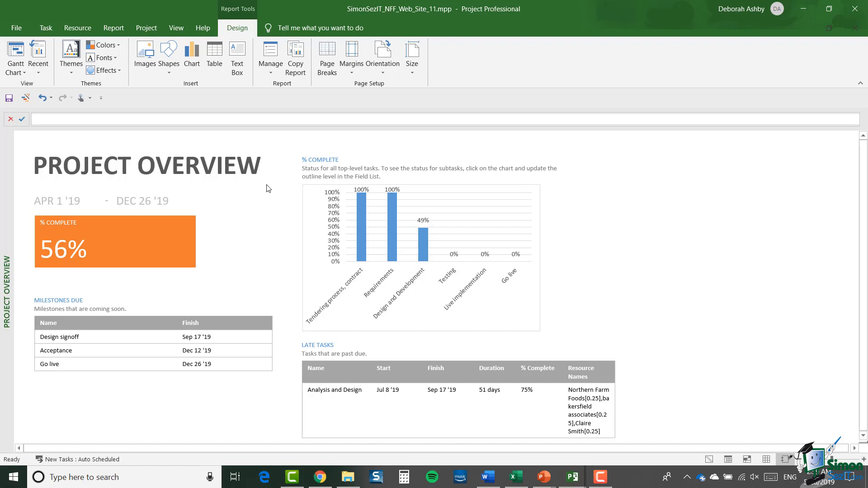
- Show page breaks on the report and narrow the title's text box so it ends before the % Complete section
click(327, 58)
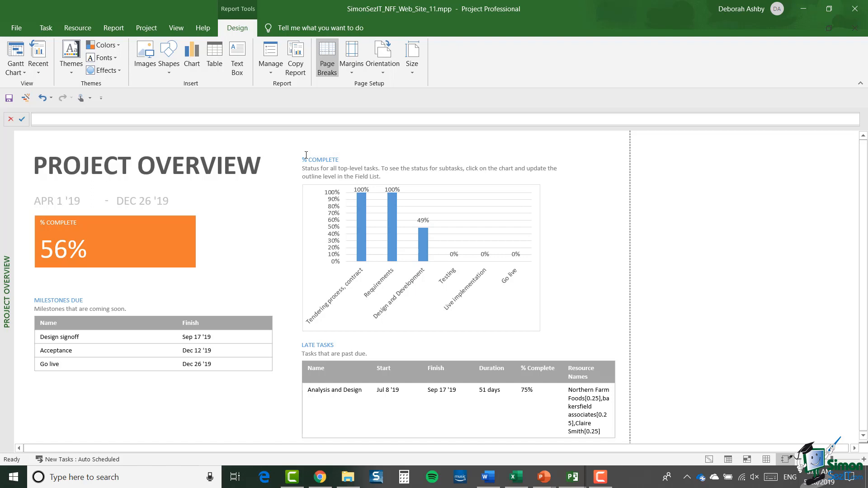
click(185, 172)
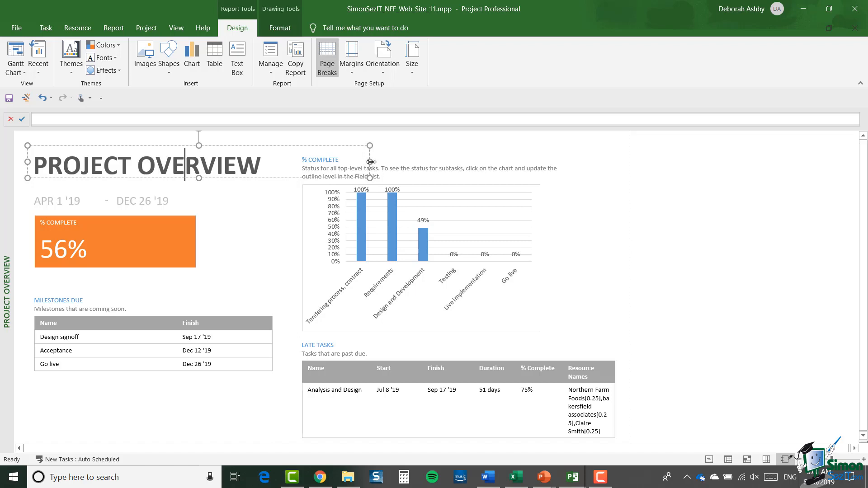
drag(370, 162, 282, 161)
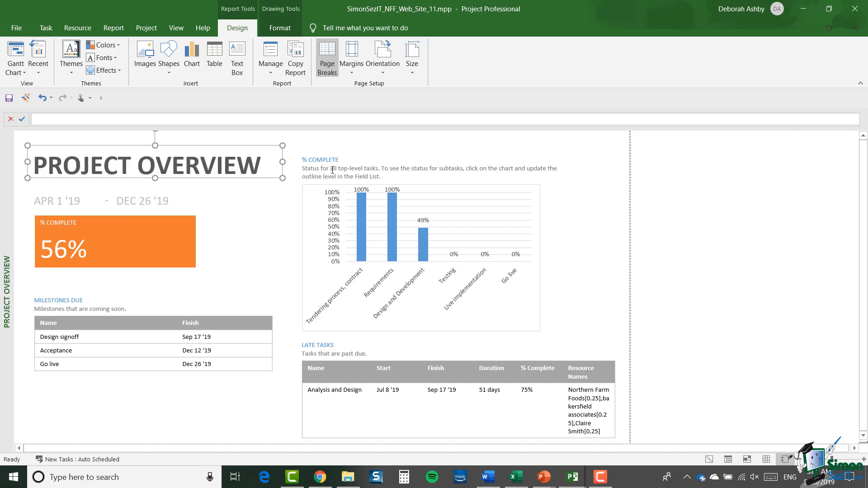
- Rename the report as DA Project Overview
click(277, 72)
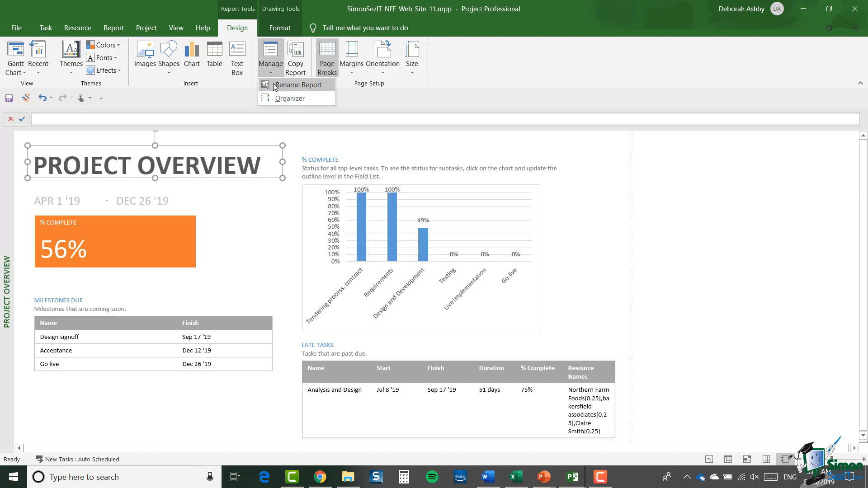
click(275, 85)
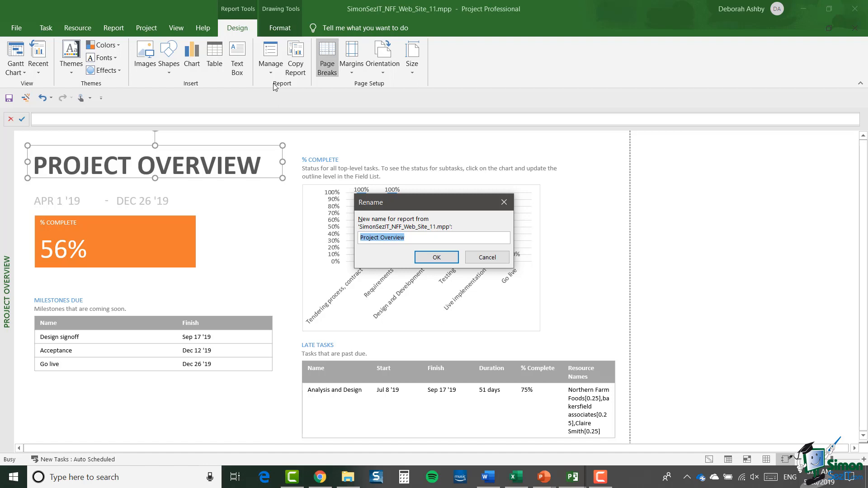
key(Home)
text(DA)
key(End)
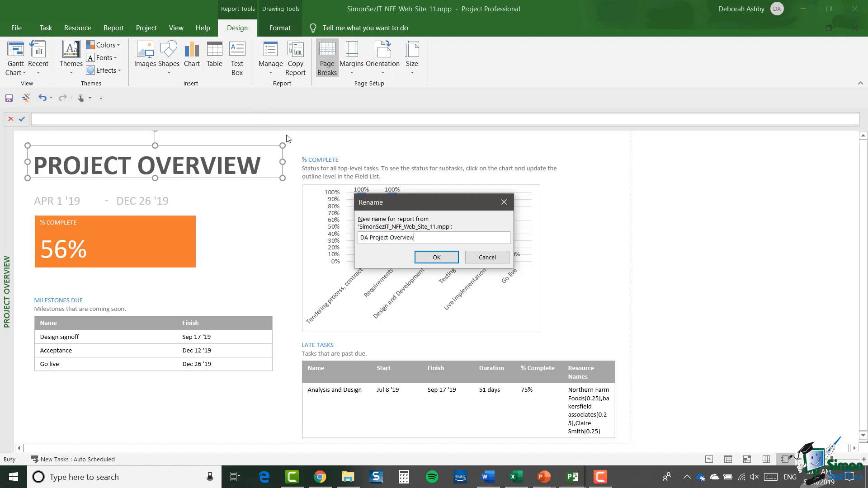
click(433, 260)
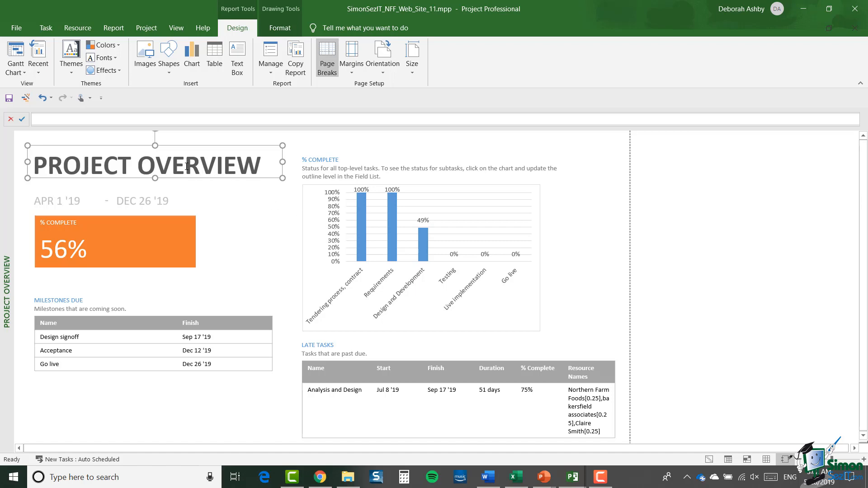
- Set the paragraph alignment of the PROJECT OVERVIEW title to Centered
click(185, 166)
right_click(186, 166)
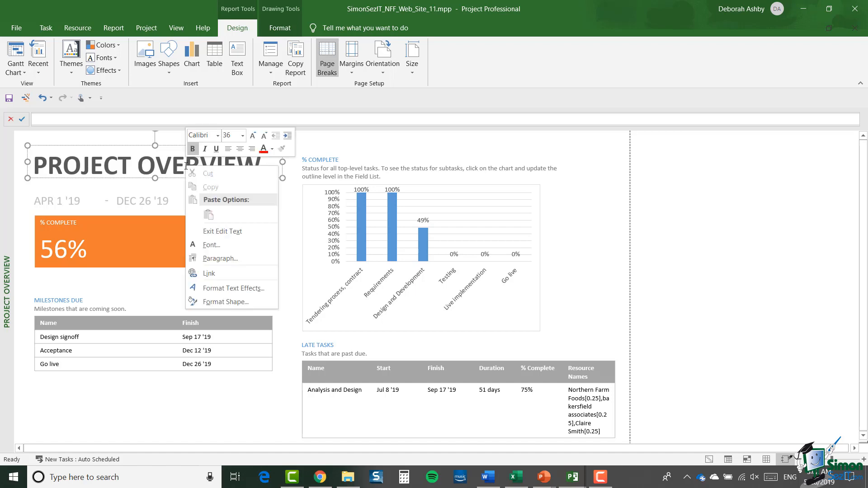
click(218, 259)
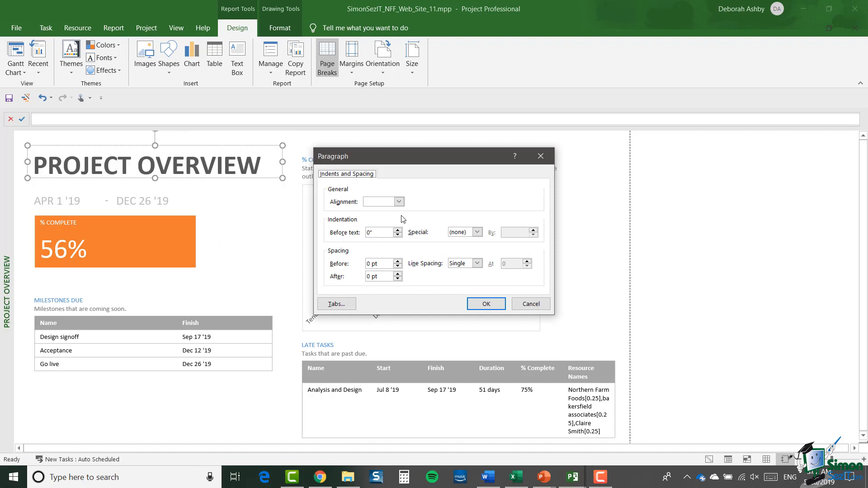
click(399, 202)
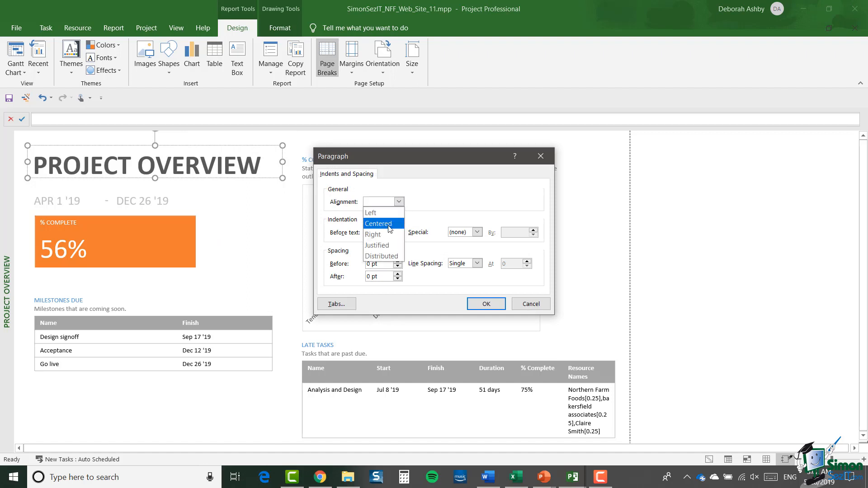
click(390, 223)
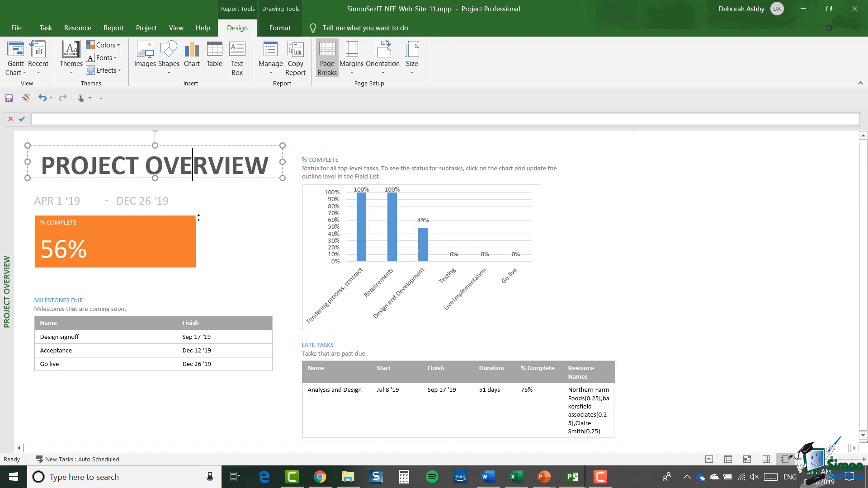
- Compare the field settings of the project start date and finish date tables beneath the title
click(81, 201)
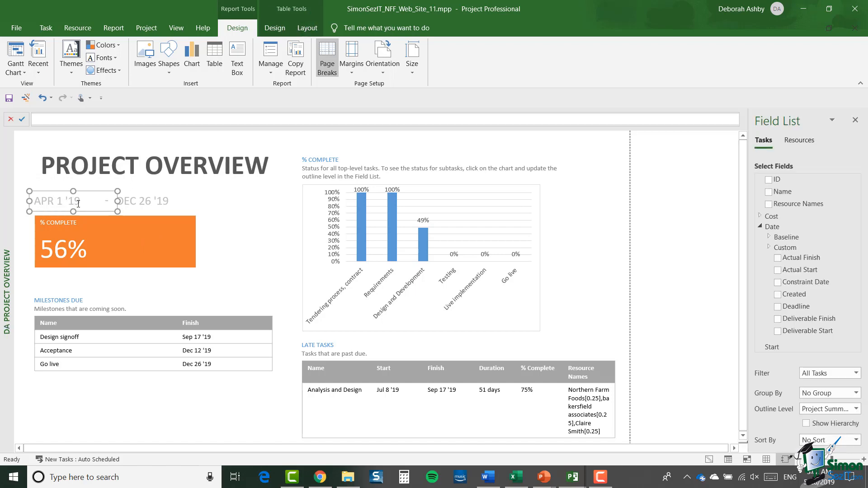
click(141, 202)
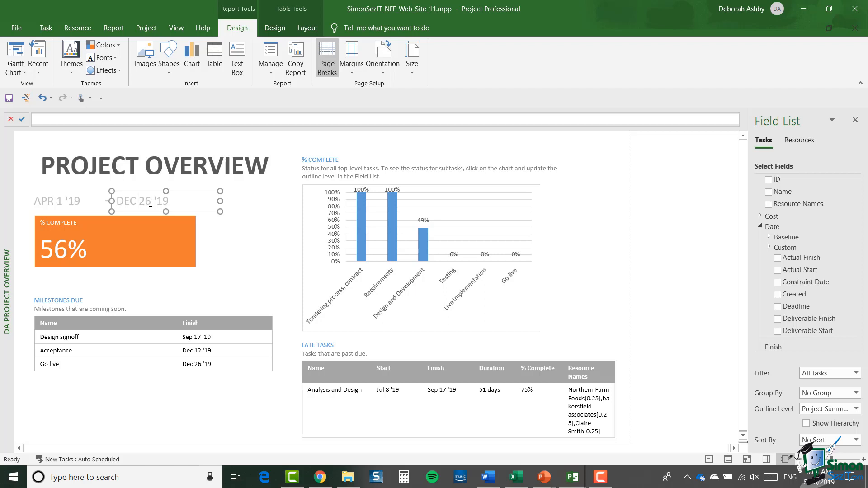
click(68, 200)
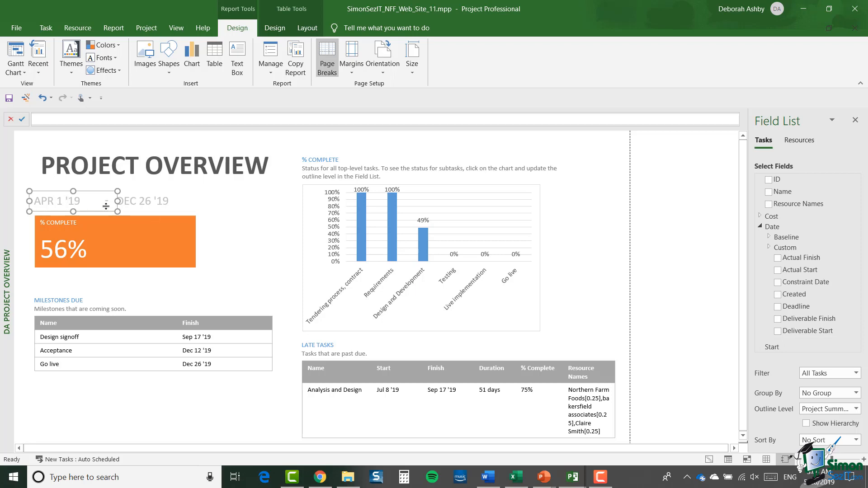
click(137, 202)
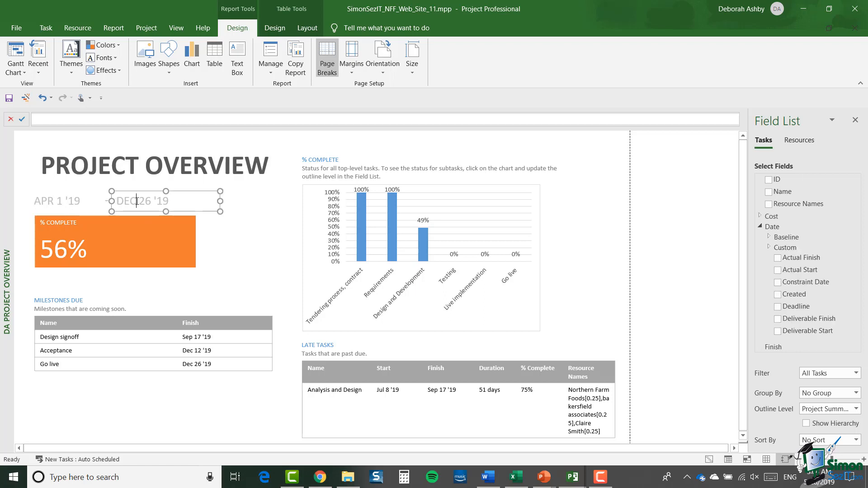
click(85, 199)
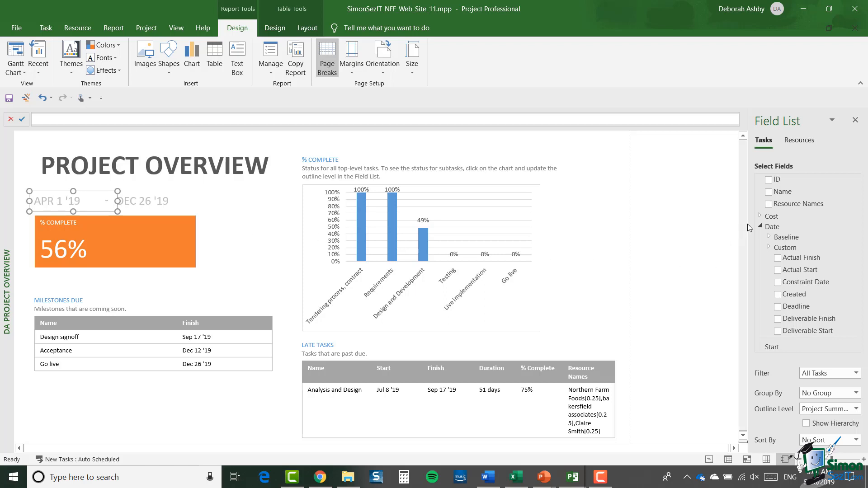
- Widen the Field List and examine which date fields and outline level the start and finish date tables use
drag(751, 224, 700, 226)
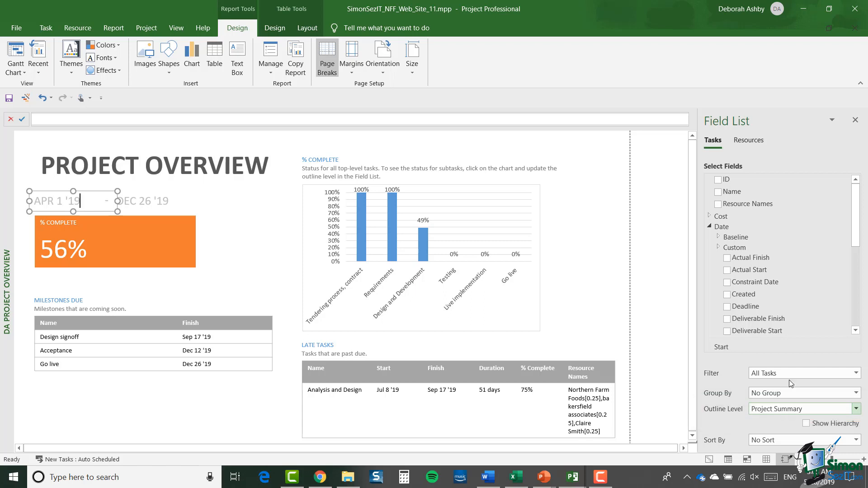
scroll(858, 247, down, 4)
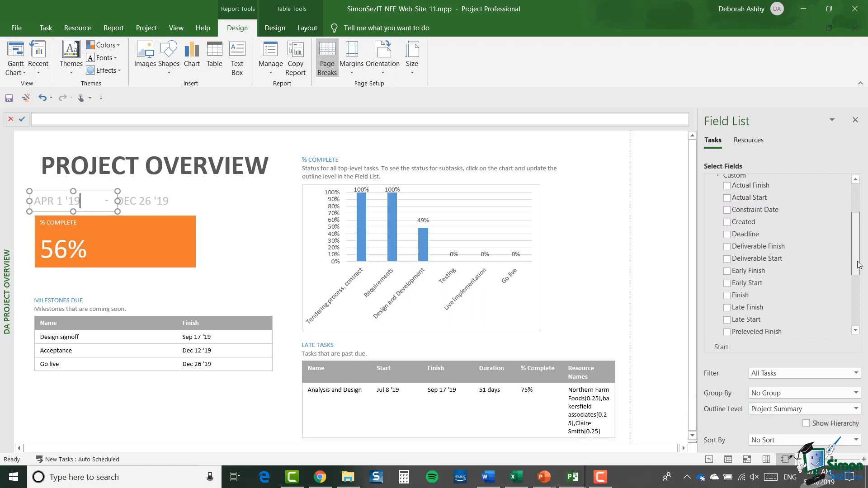
scroll(856, 284, down, 3)
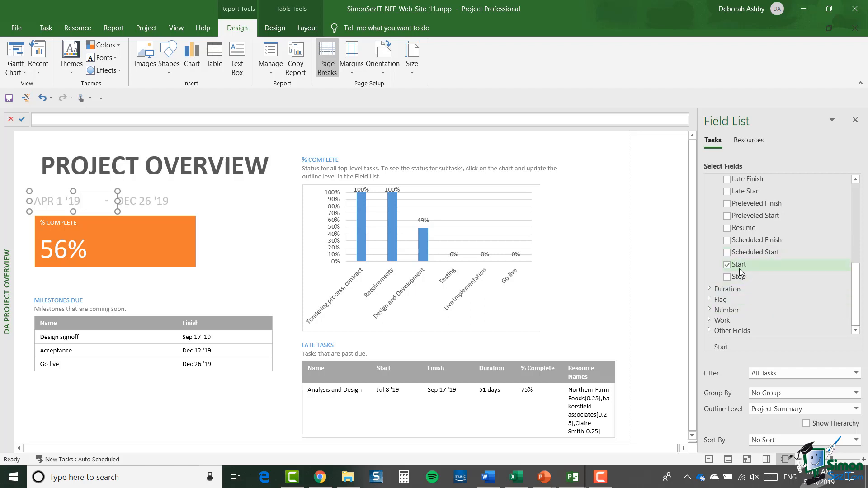
click(151, 202)
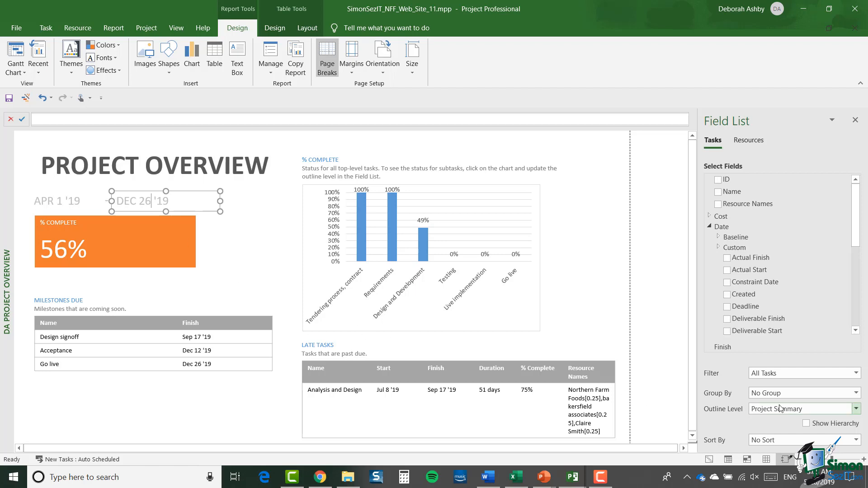
drag(856, 238, 856, 285)
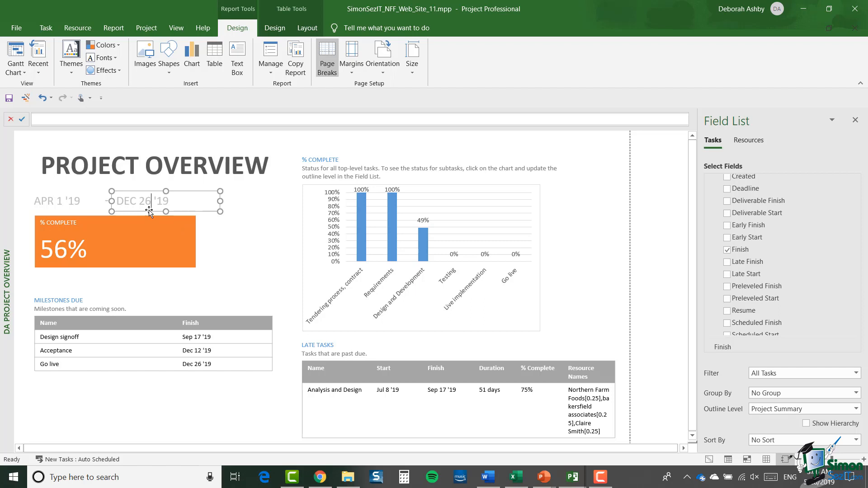
click(71, 202)
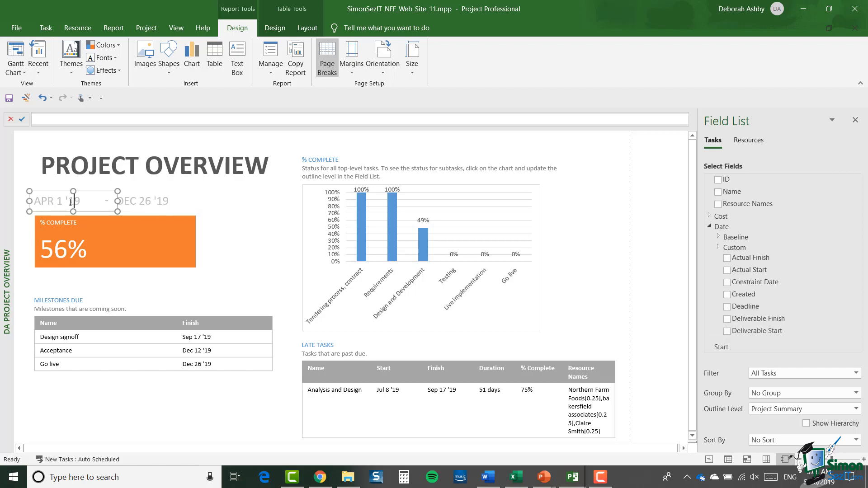
- Right-align the finish date and shift its table left so the date ends near the orange box's right edge
click(145, 202)
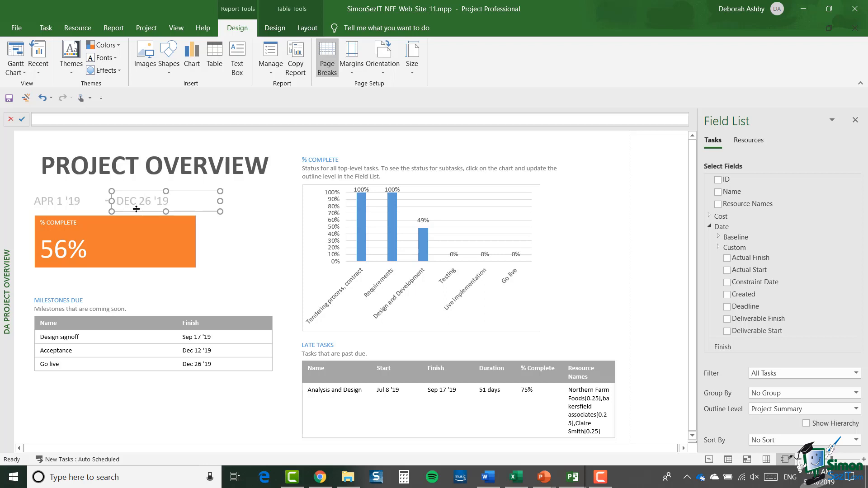
double_click(156, 199)
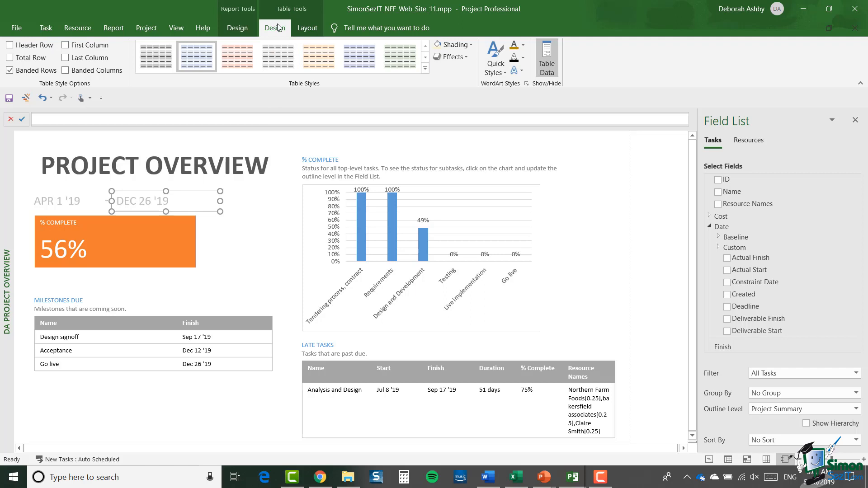
click(312, 30)
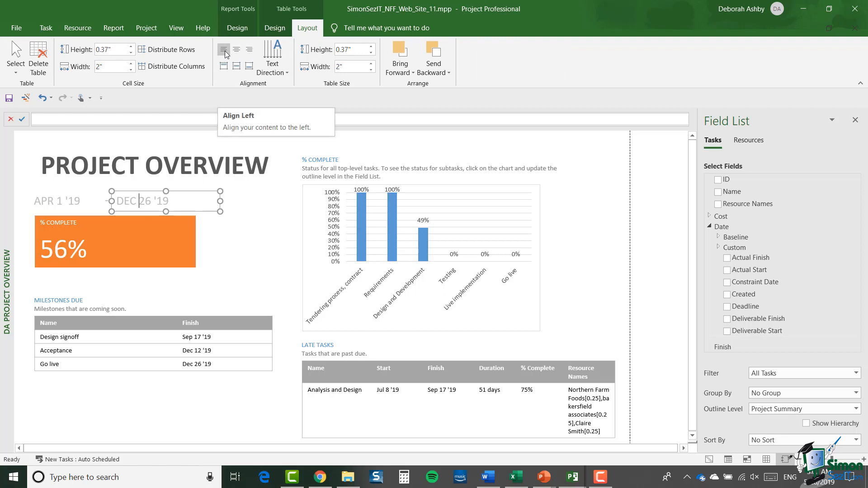
click(250, 50)
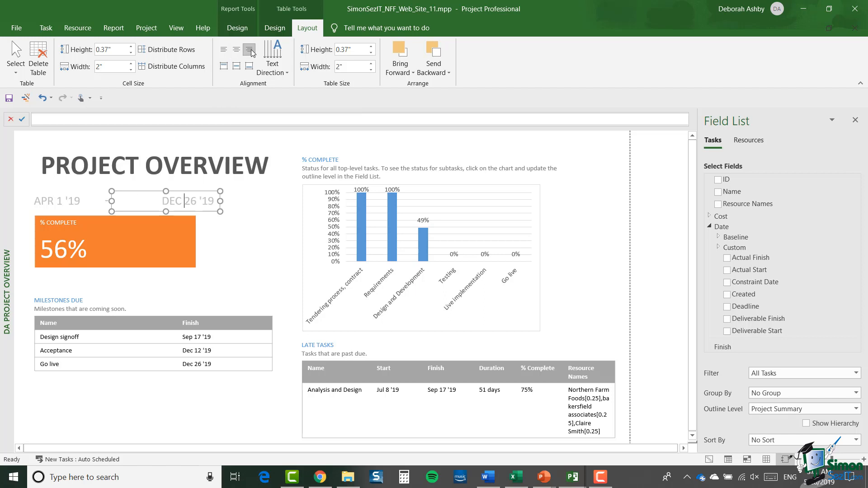
click(204, 192)
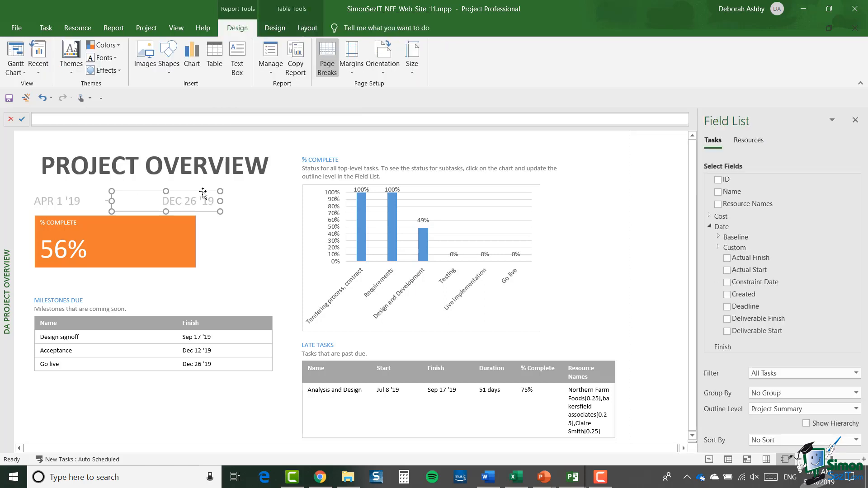
drag(201, 192, 187, 192)
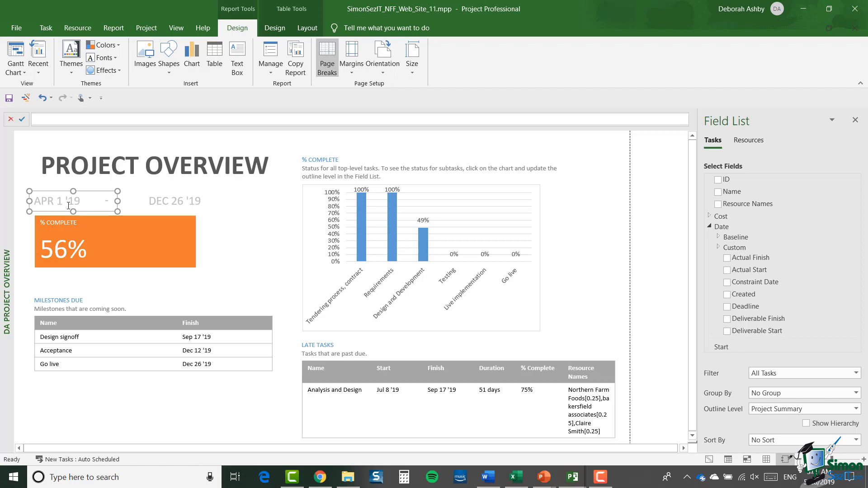
- Set the start date's text fill color to the darkest gray of the white theme color column
click(281, 31)
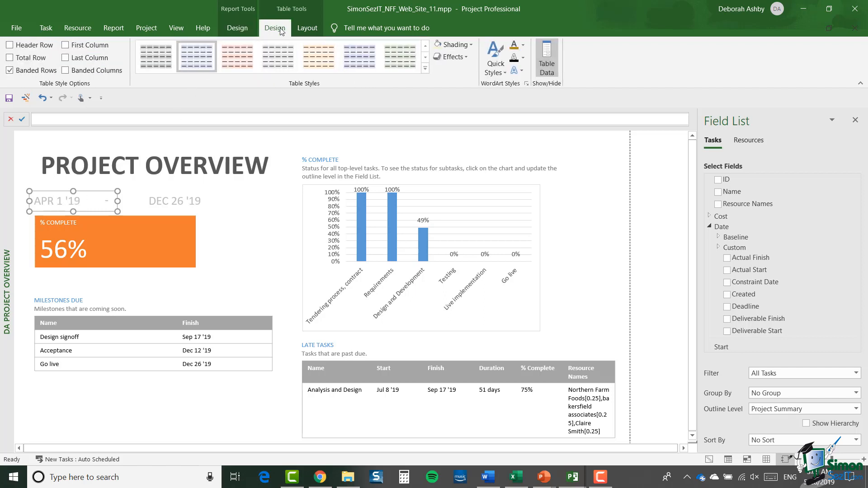
click(526, 84)
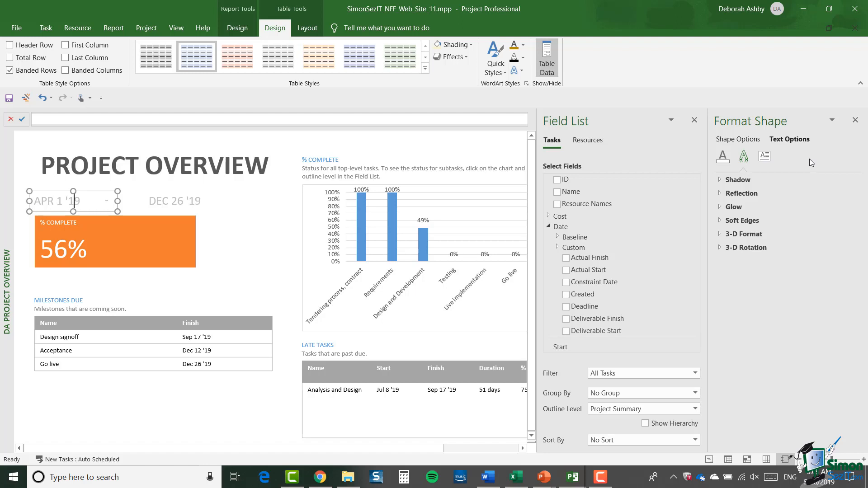
click(723, 159)
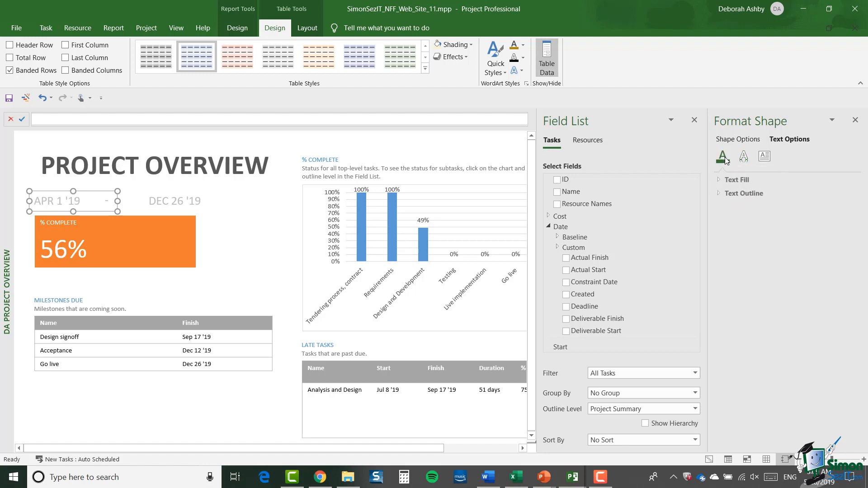
click(721, 180)
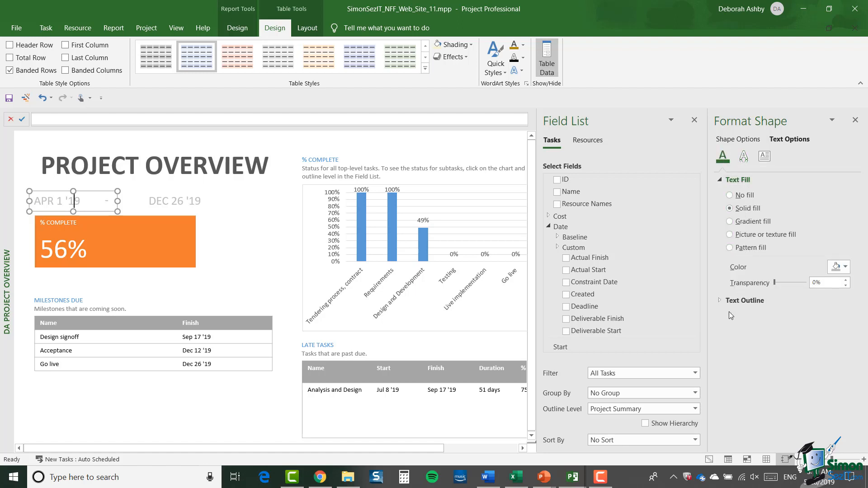
click(719, 301)
key(ctrl+a)
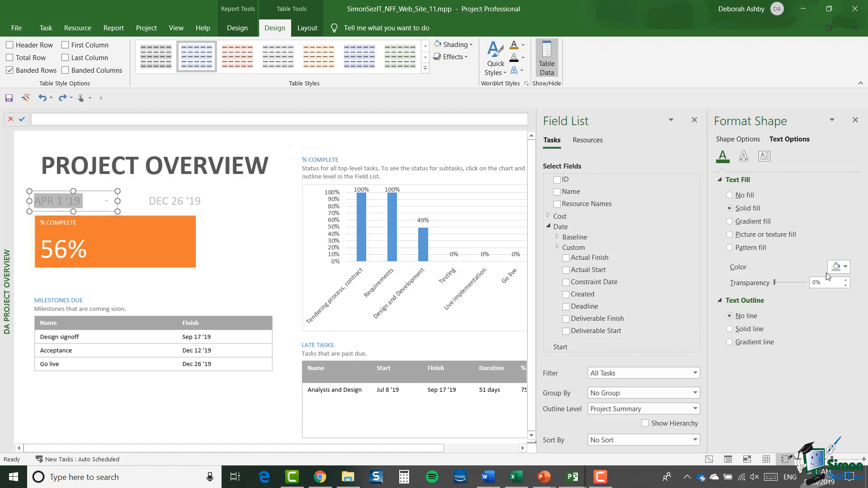
click(845, 267)
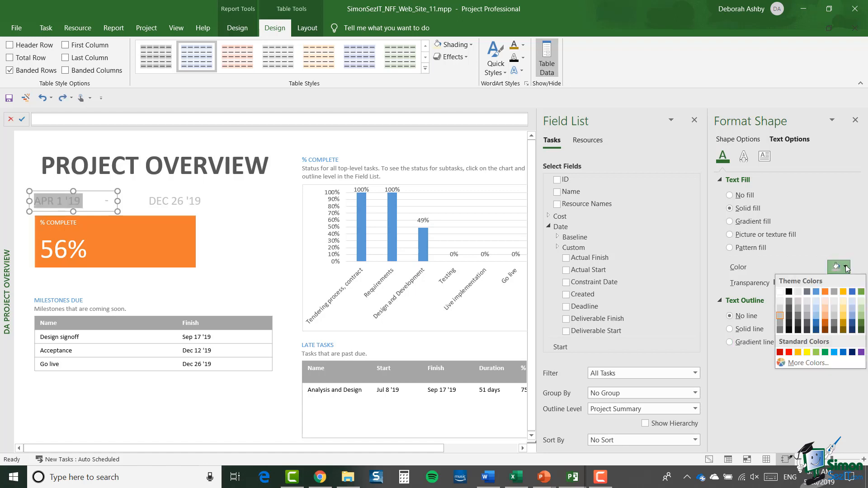
click(779, 327)
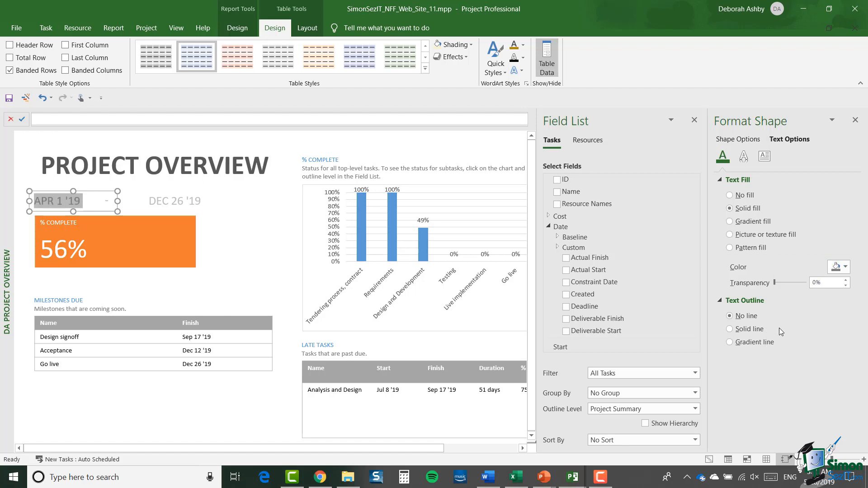
- Recolor the finish date text with the same darkest gray from the white theme color column
click(167, 200)
drag(162, 201, 203, 203)
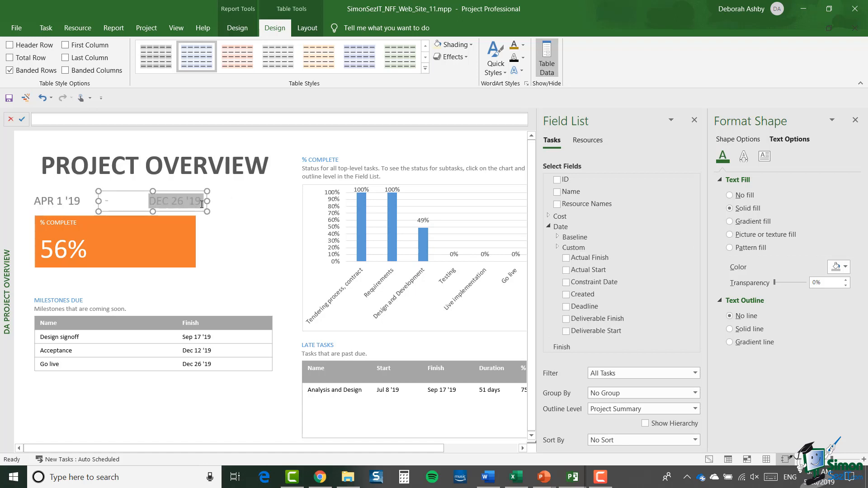
click(844, 267)
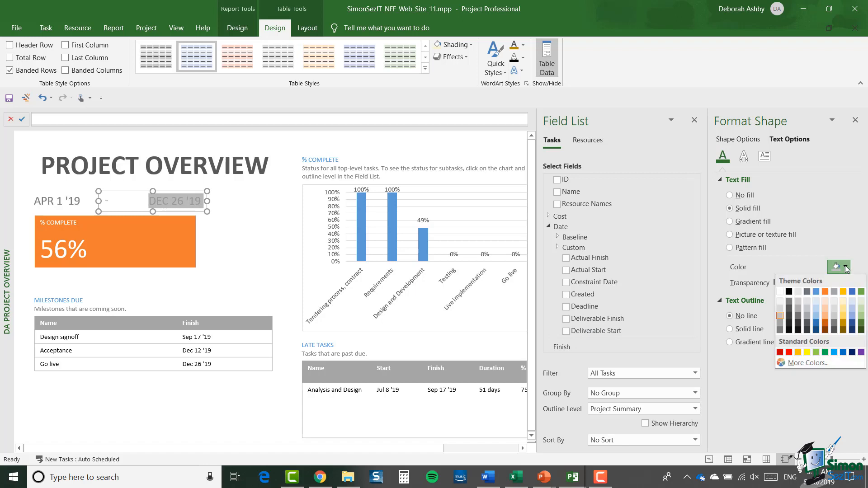
click(779, 328)
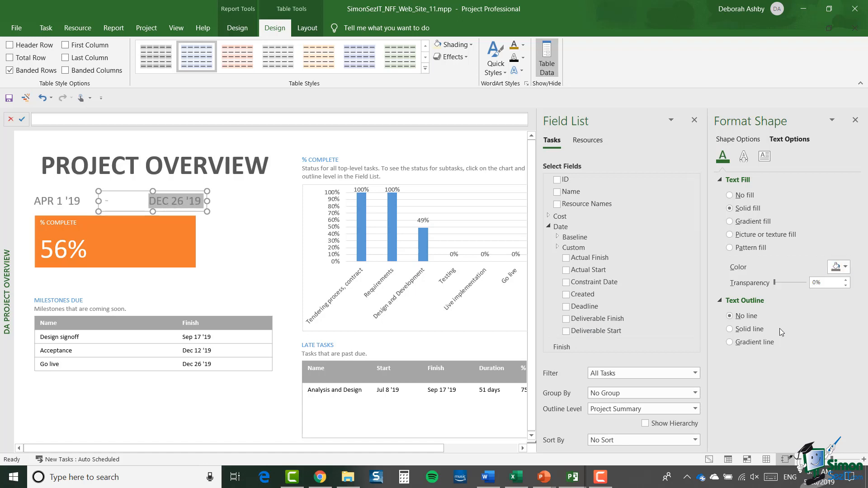
click(258, 226)
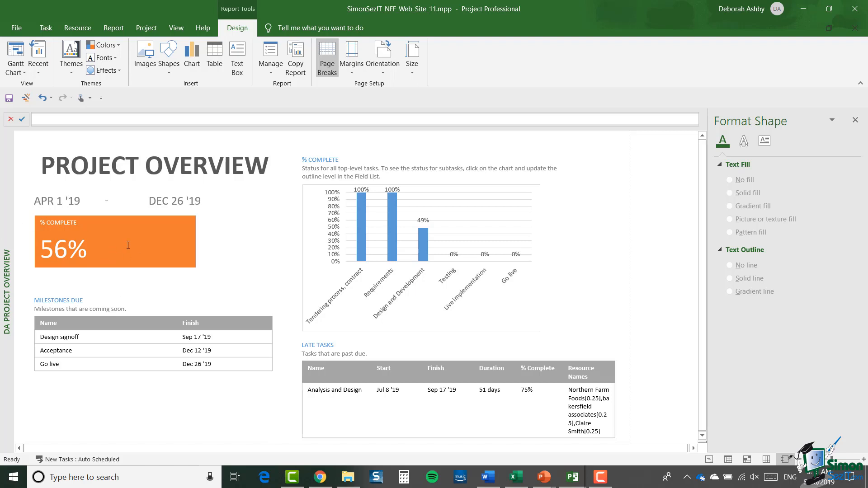
- Close the Format Shape pane and turn the orange % Complete table's header row off and back on
click(141, 243)
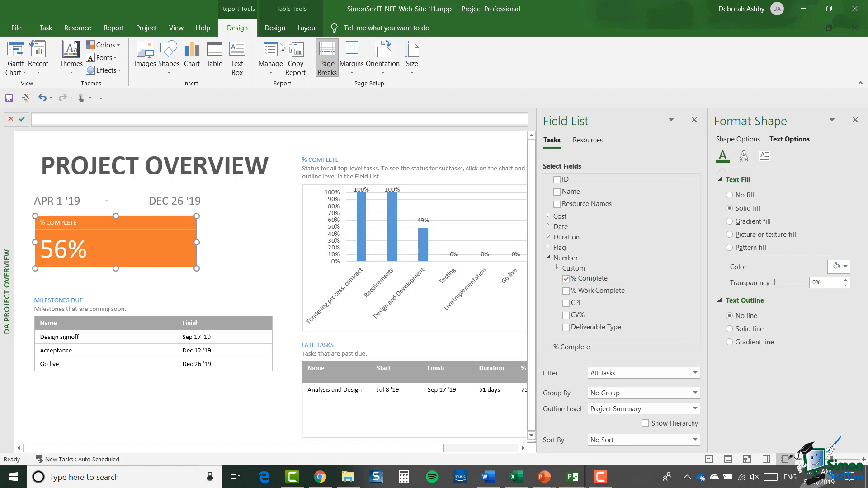
click(279, 28)
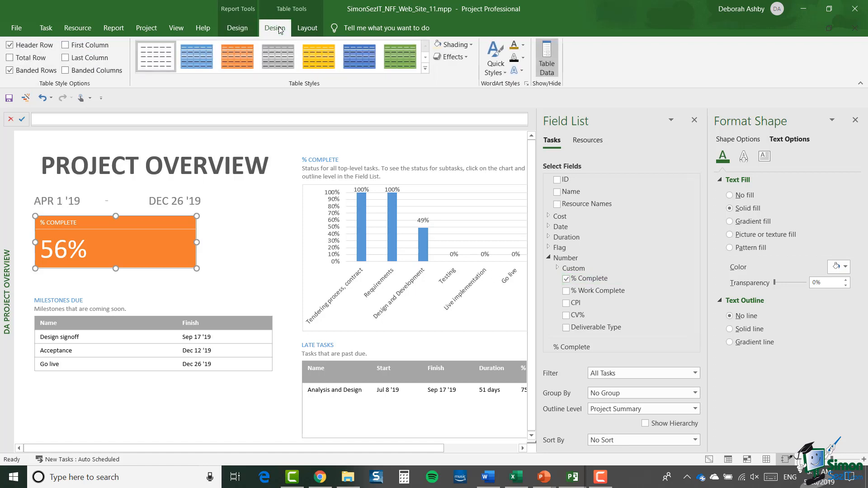
click(856, 121)
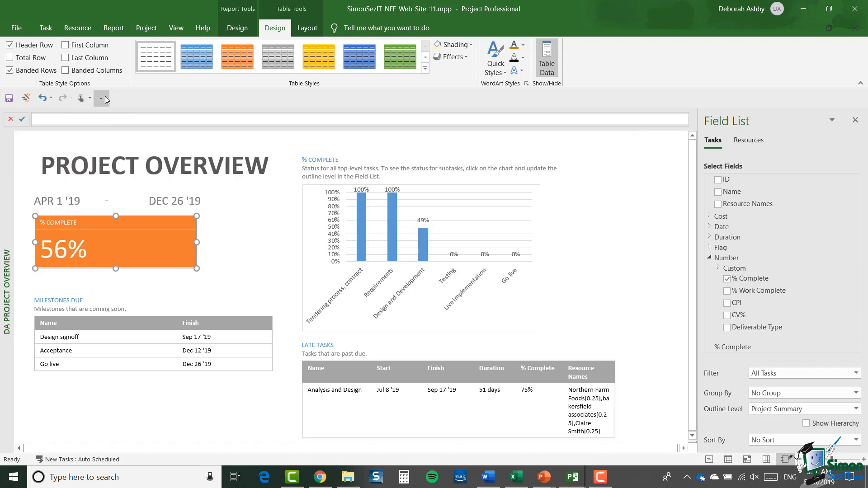
click(12, 47)
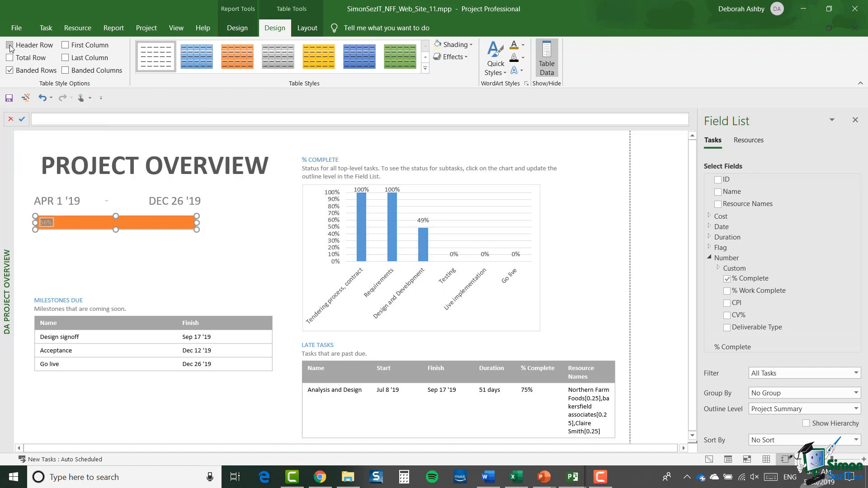
click(10, 47)
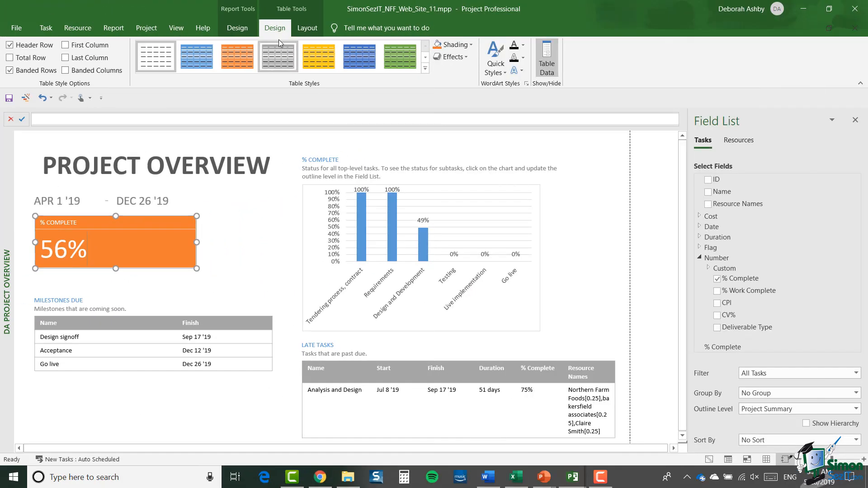
- Apply the gradient gold table style from Best Match for Document to the % Complete table
click(425, 68)
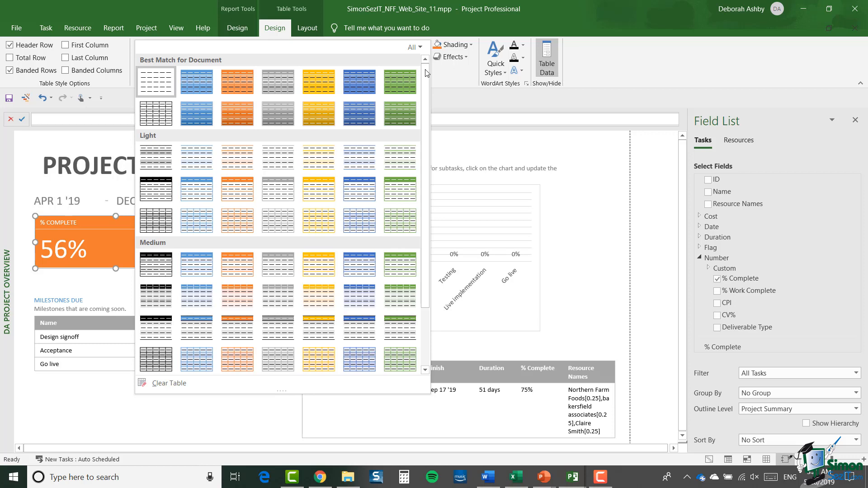
click(321, 116)
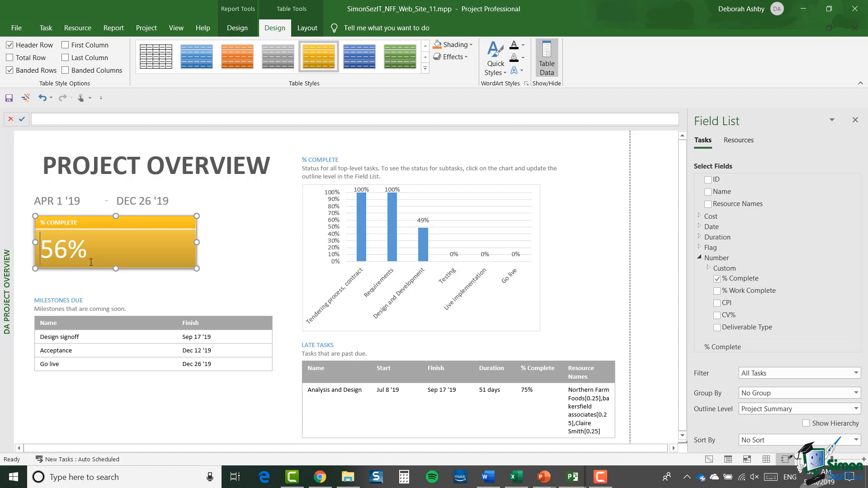
- Apply the gold table style to the Milestones Due table and check which date fields it uses
click(129, 350)
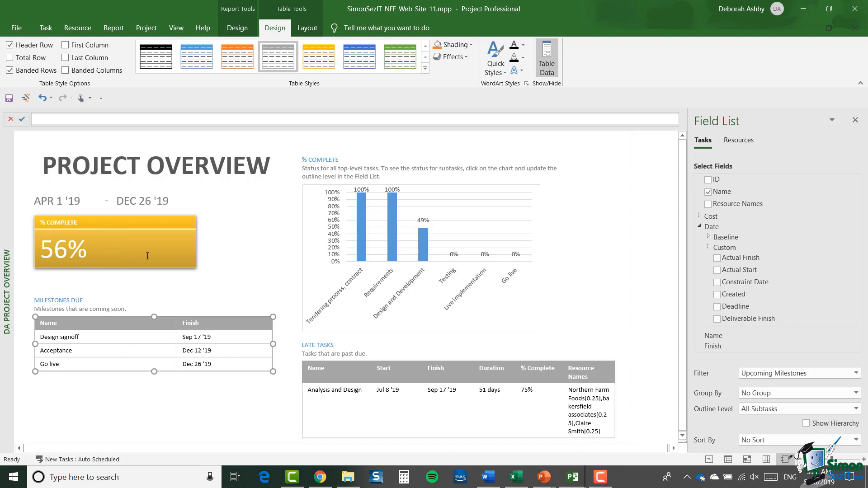
click(317, 63)
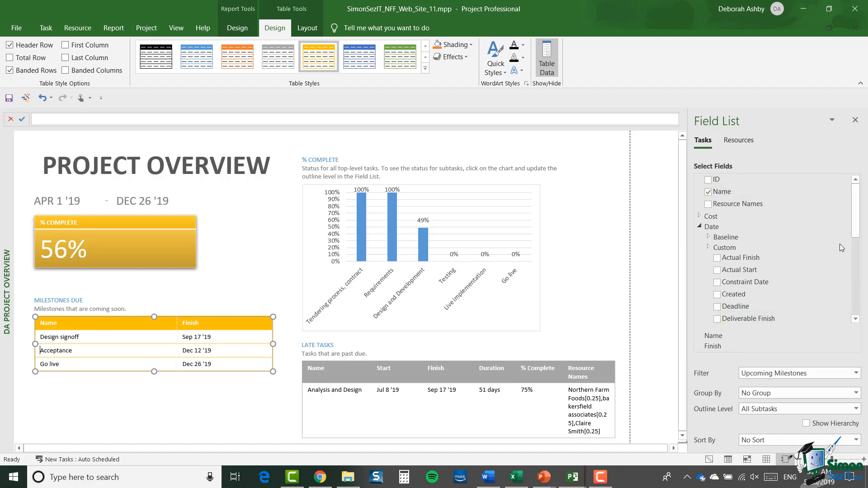
drag(854, 229, 848, 272)
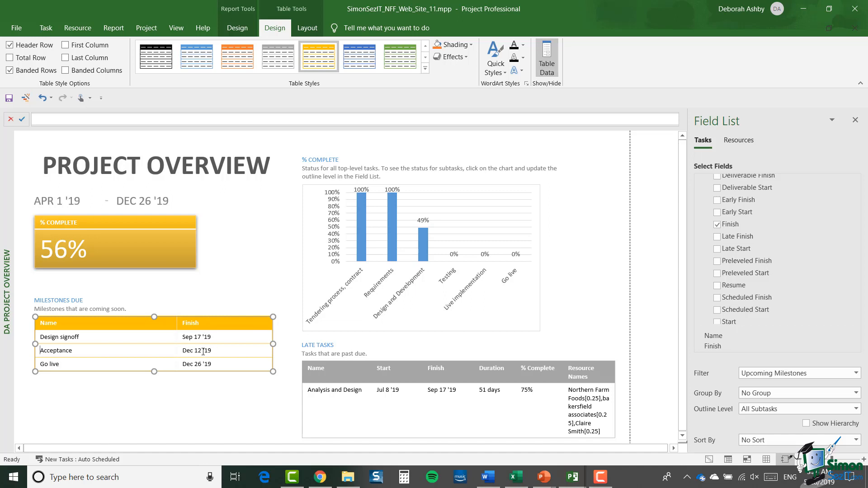
- Narrow the Milestones Due heading's text box to about the width of the table below it and select that table
click(91, 306)
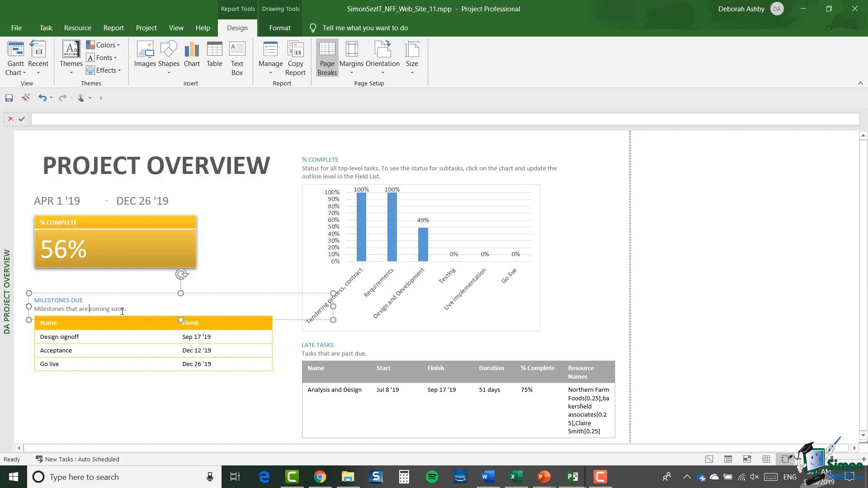
click(327, 307)
drag(327, 307, 268, 307)
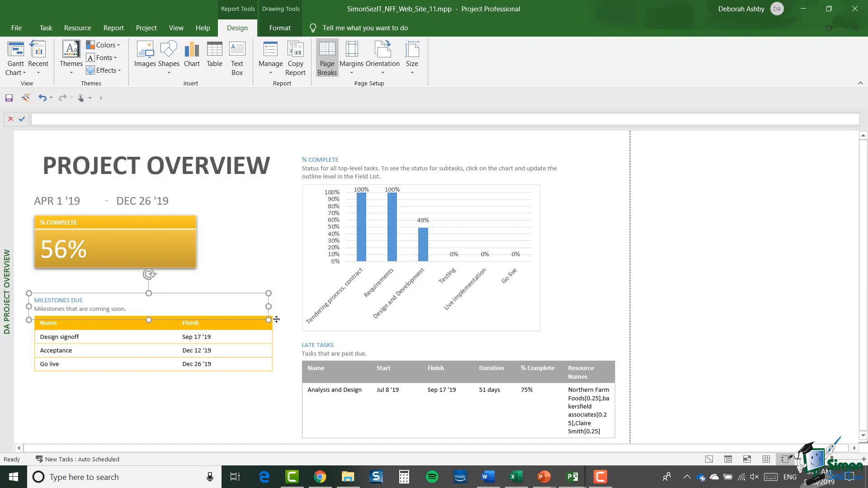
click(278, 323)
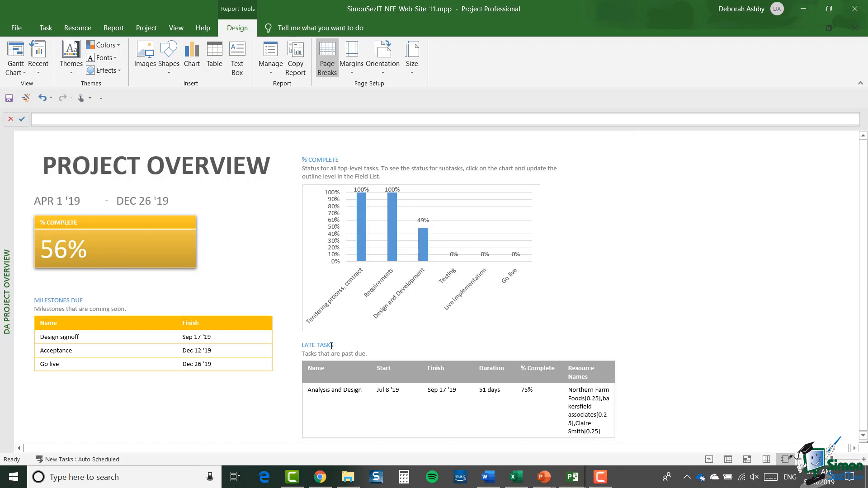
click(214, 358)
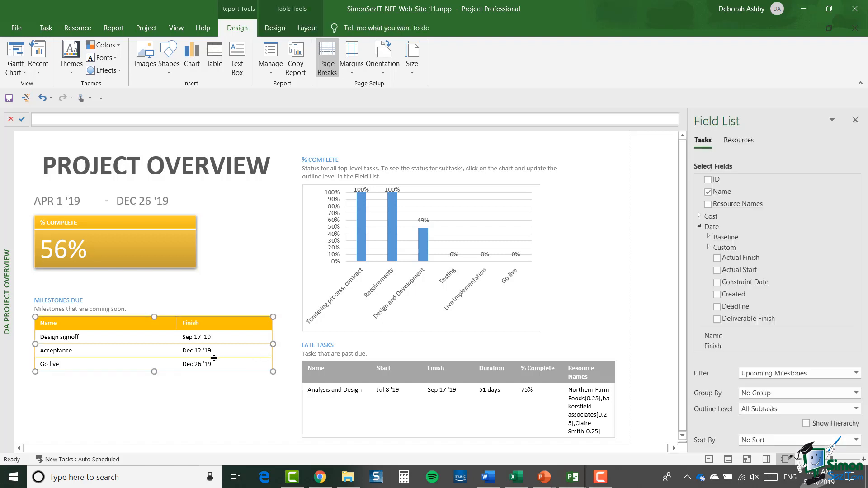